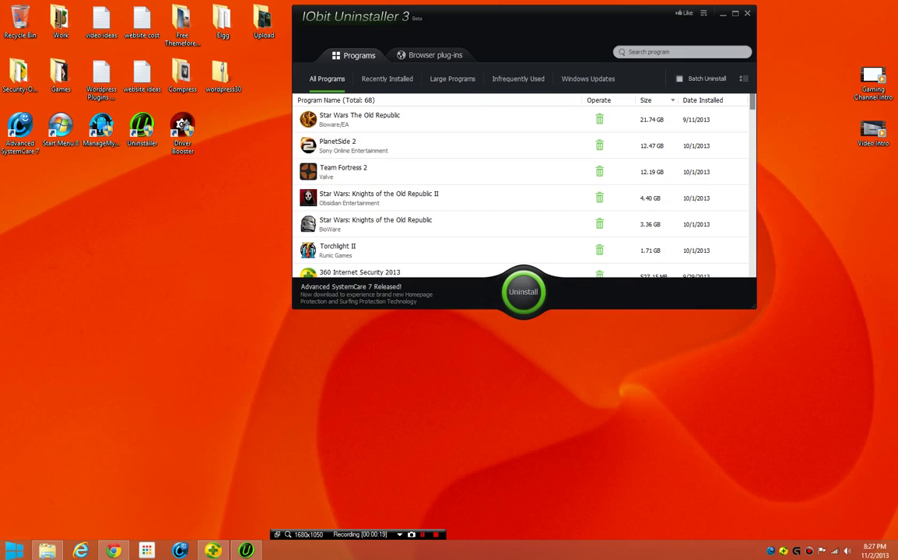
Step: Move the uninstaller window lower and closer to the middle of the desktop
left_click_drag(523, 16, 486, 107)
left_click(666, 104)
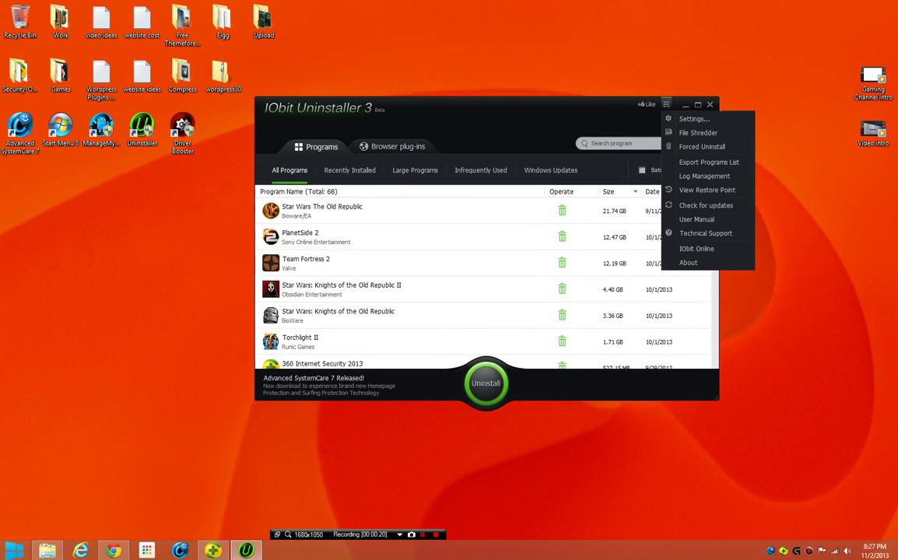
key("Escape")
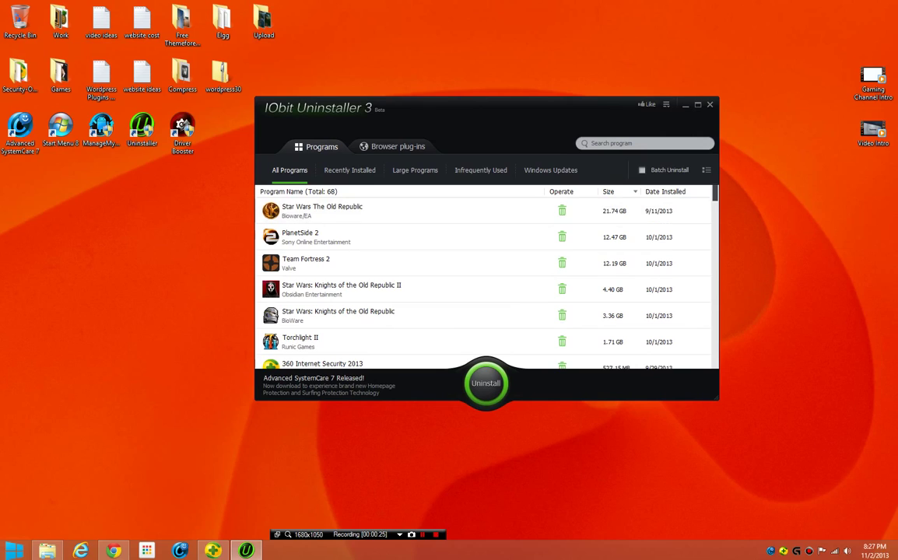
Step: Look through the full list of installed programs
scroll(270, 290, "down", 20)
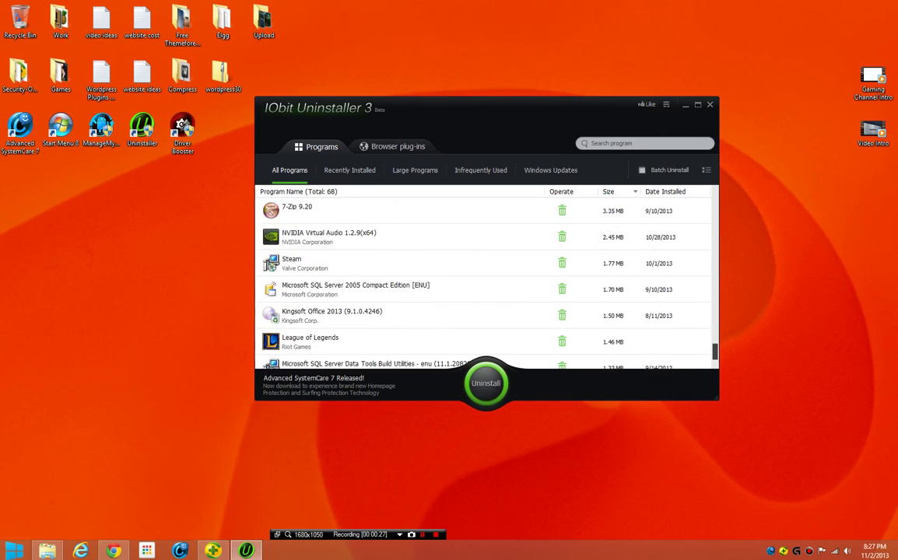
scroll(270, 290, "up", 8)
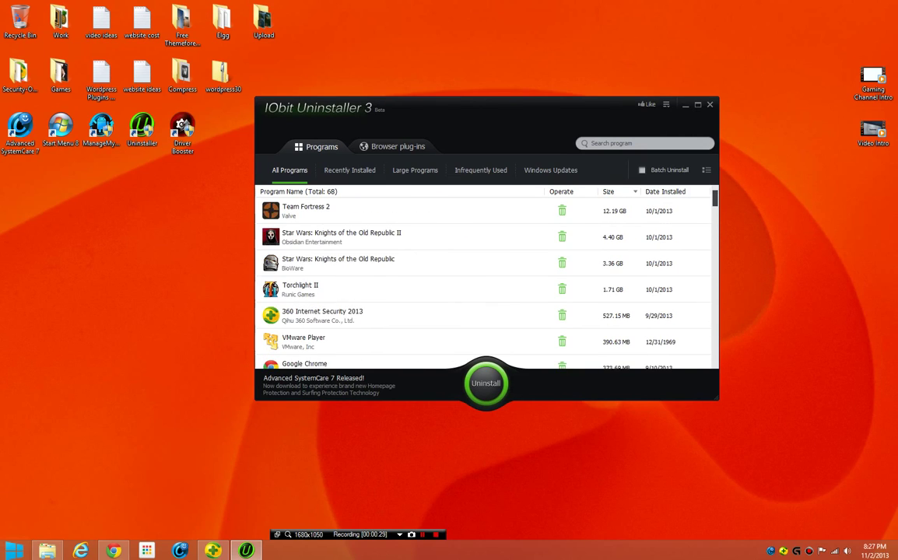
scroll(270, 289, "down", 5)
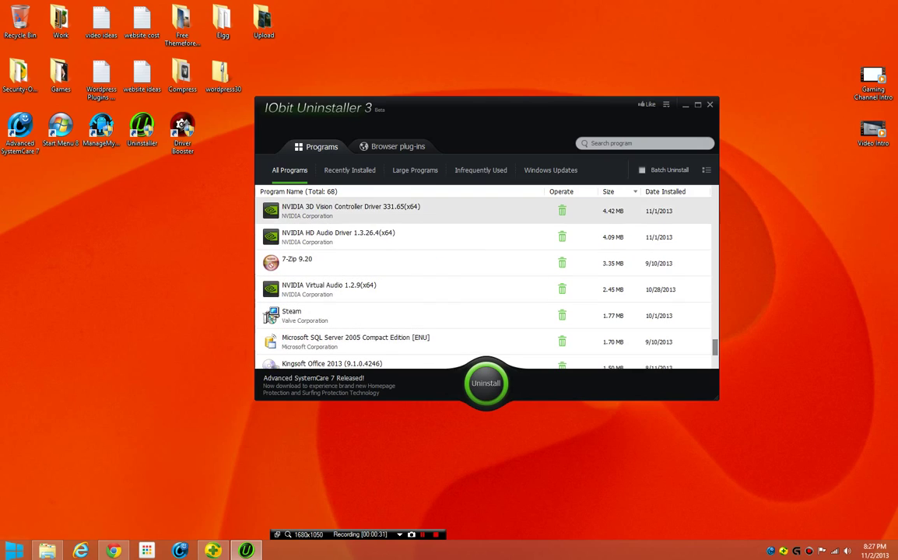
Step: Review the programs grouped as recently installed, large and infrequently used, as well as the Windows updates
left_click(349, 169)
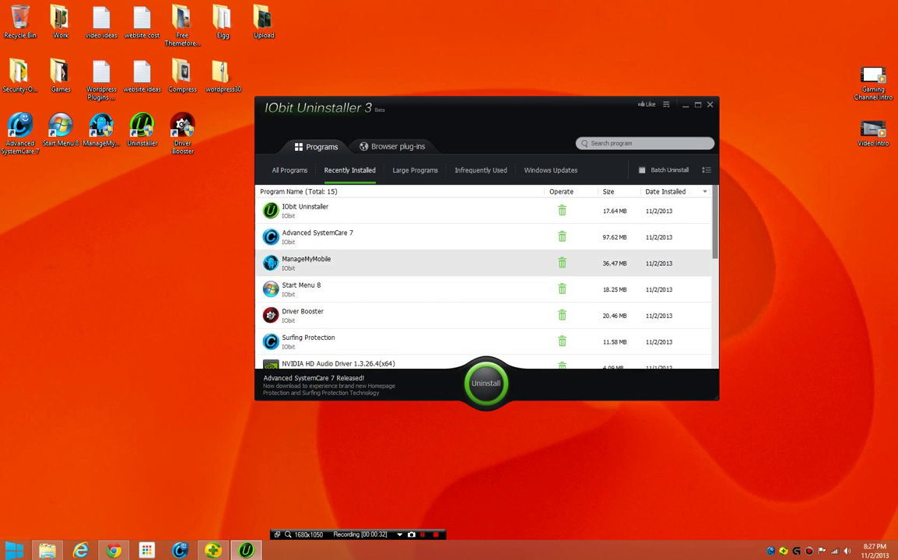
left_click(414, 169)
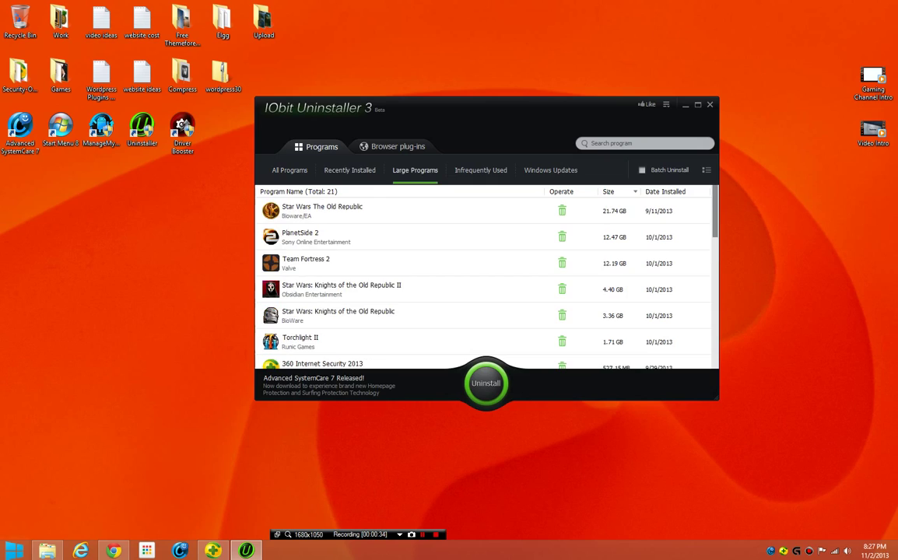
scroll(482, 276, "down", 5)
scroll(482, 277, "up", 5)
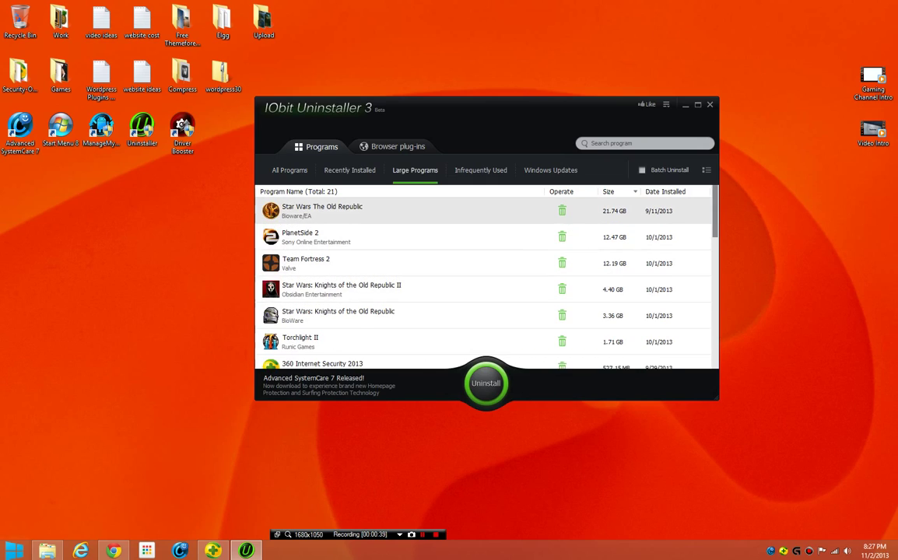
scroll(482, 288, "down", 5)
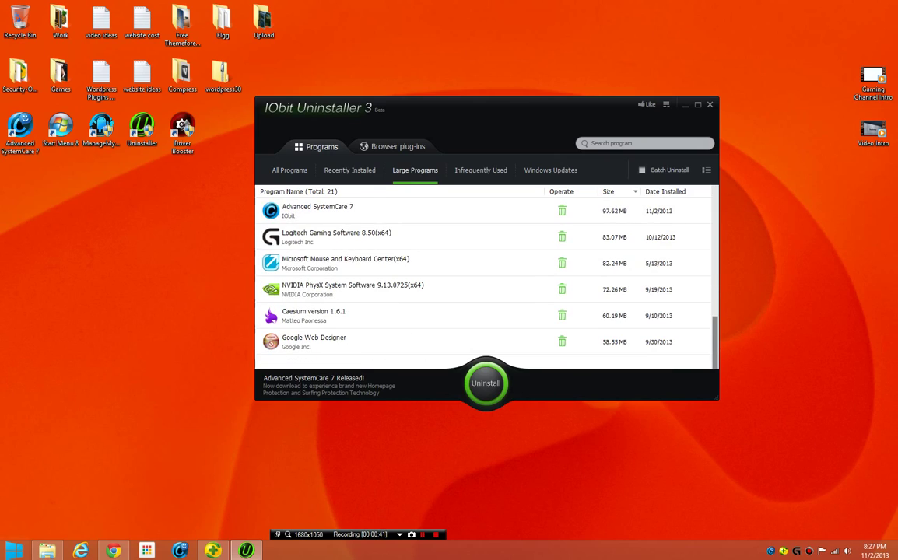
left_click(480, 171)
left_click(415, 170)
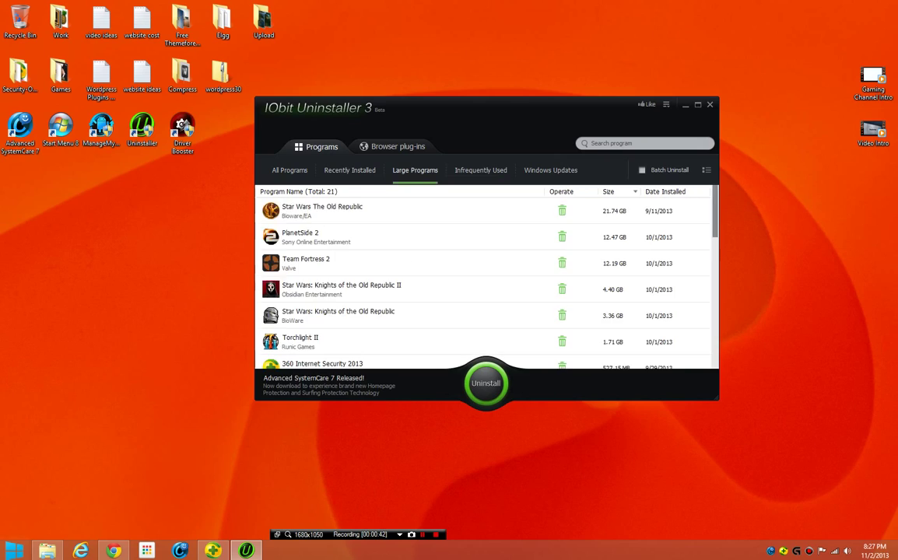
scroll(404, 264, "down", 5)
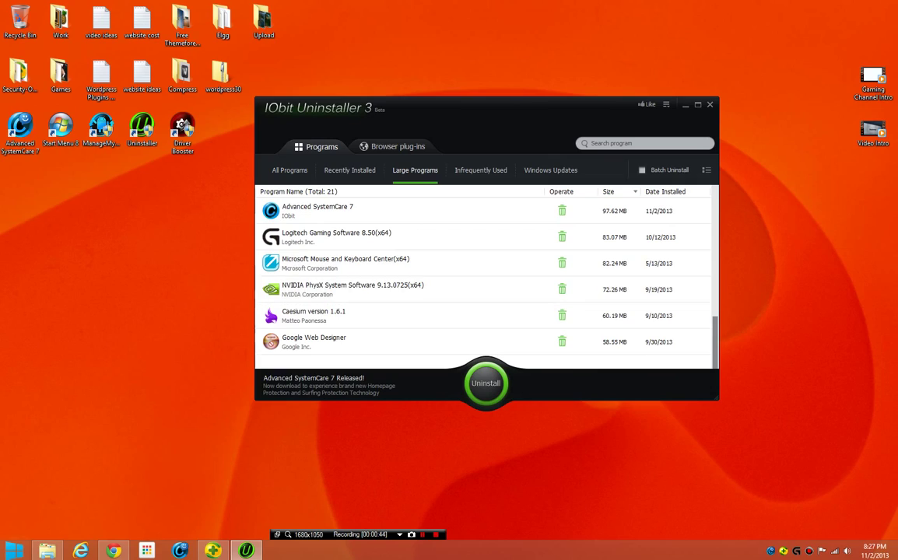
left_click(480, 171)
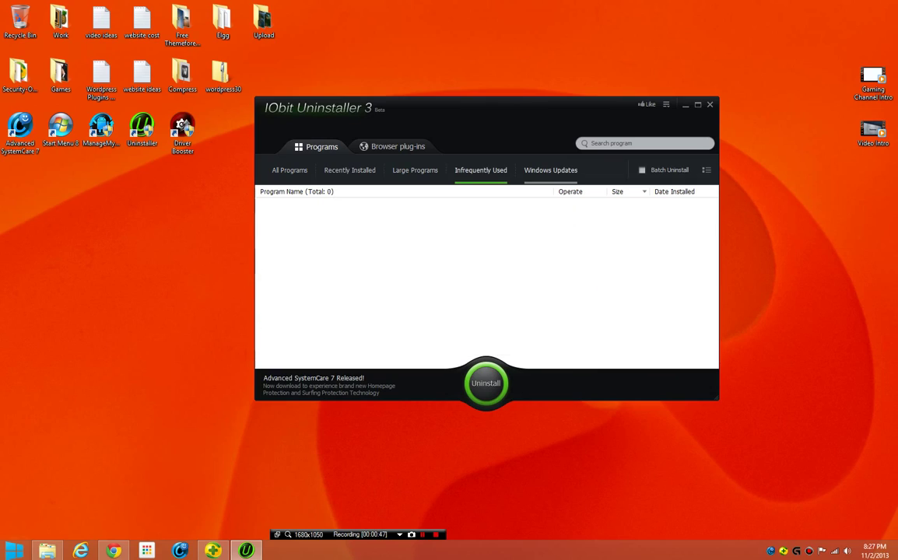
left_click(550, 170)
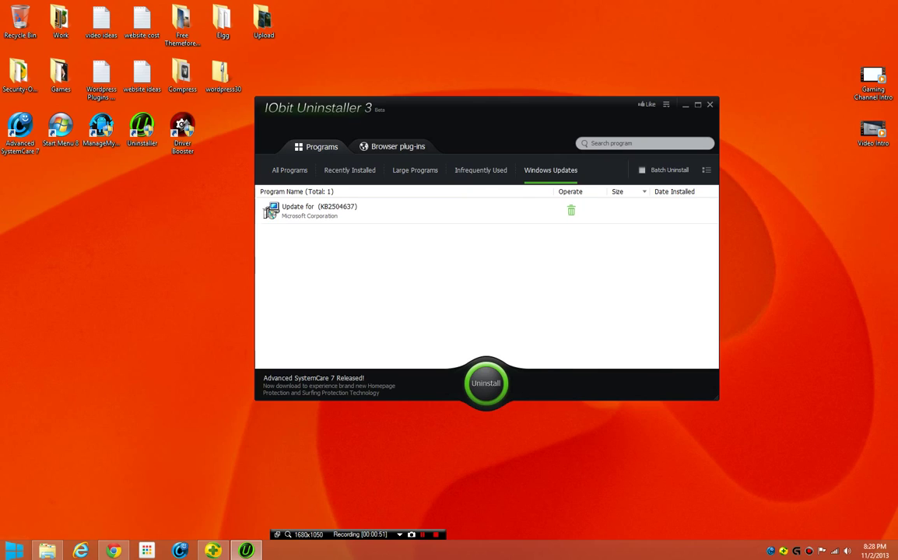
Step: Examine the list of all browser plug-ins with their ratings and publishers
left_click(393, 146)
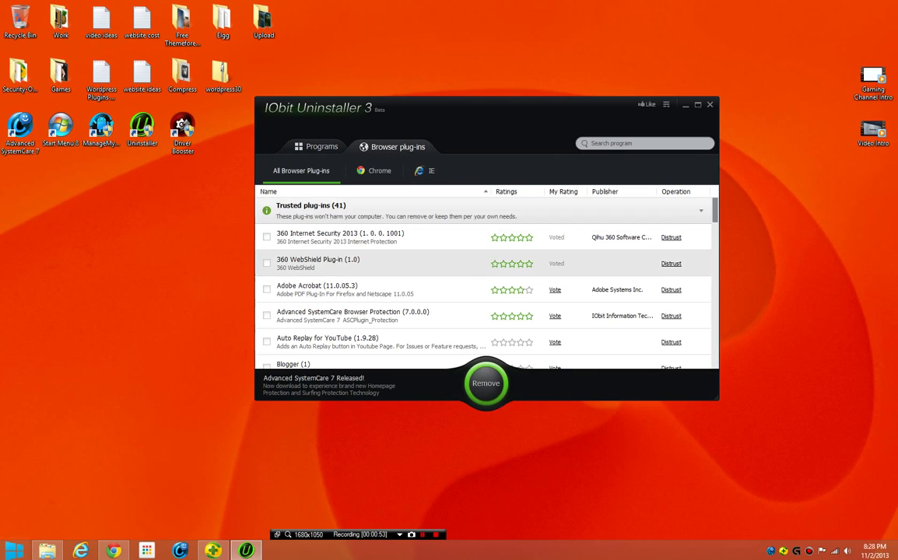
scroll(483, 280, "down", 5)
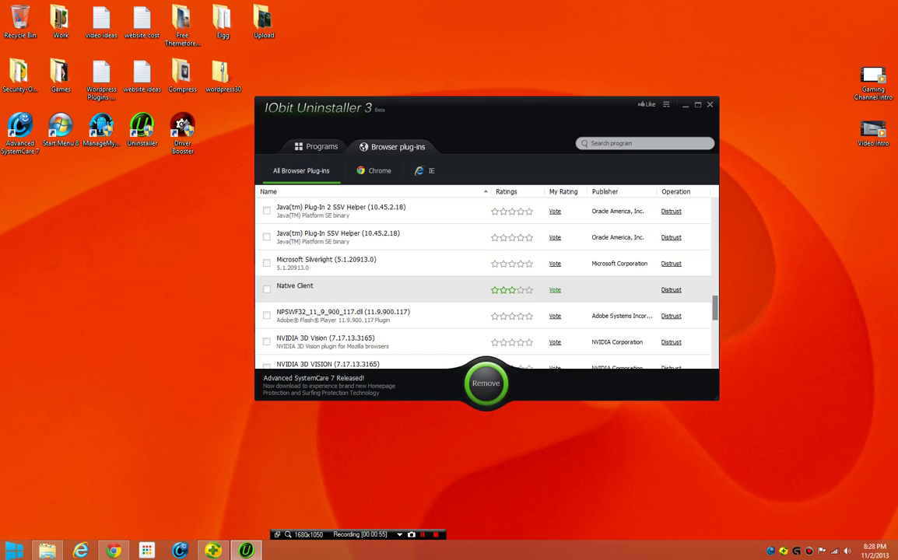
scroll(482, 280, "down", 5)
scroll(483, 280, "up", 10)
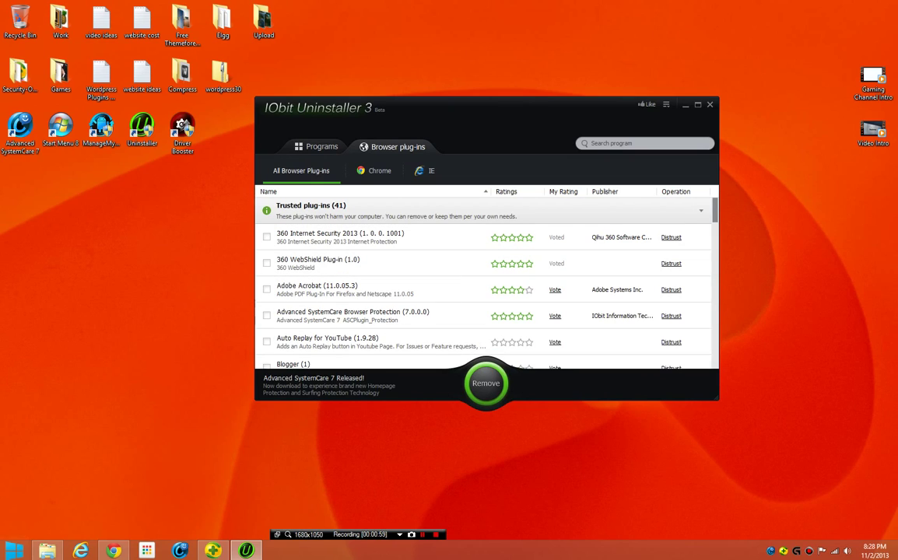
Step: Enable the automatic powerful scan in the program settings and save the change
left_click(666, 104)
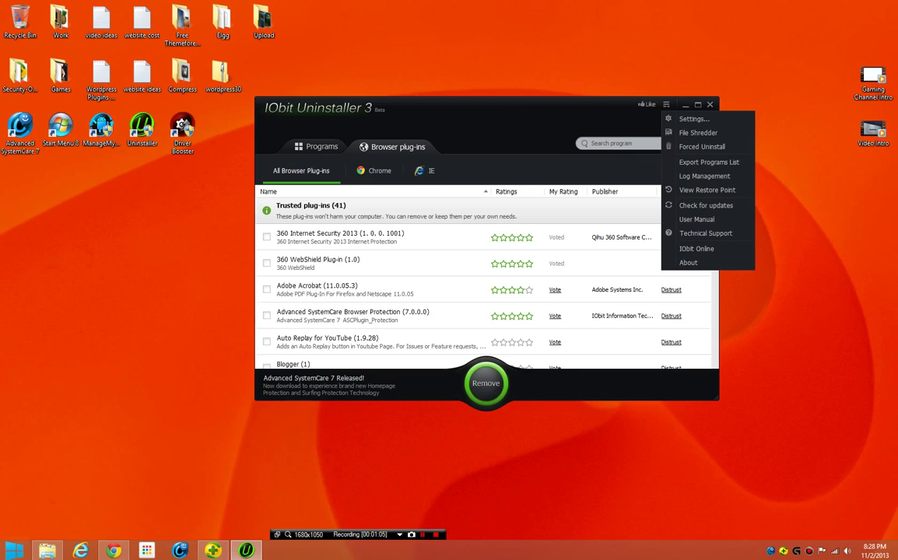
left_click(693, 118)
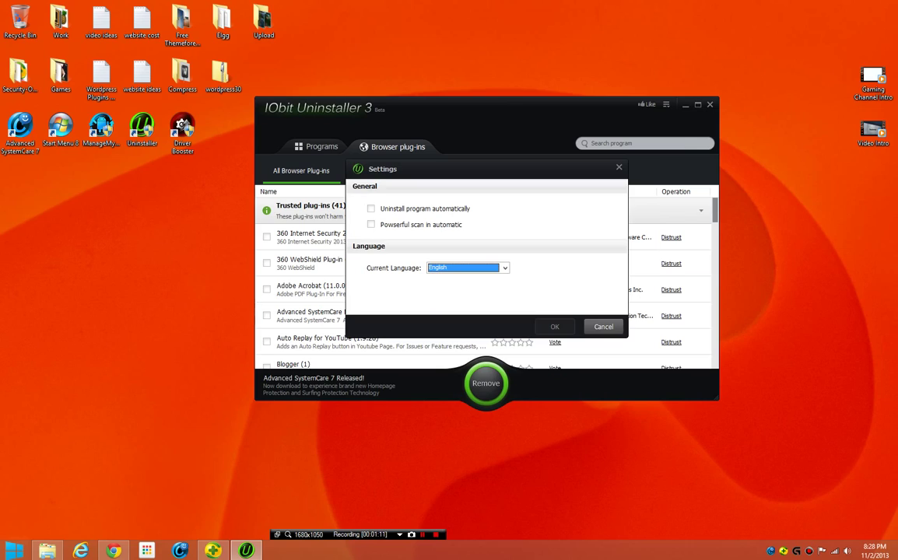
left_click(371, 224)
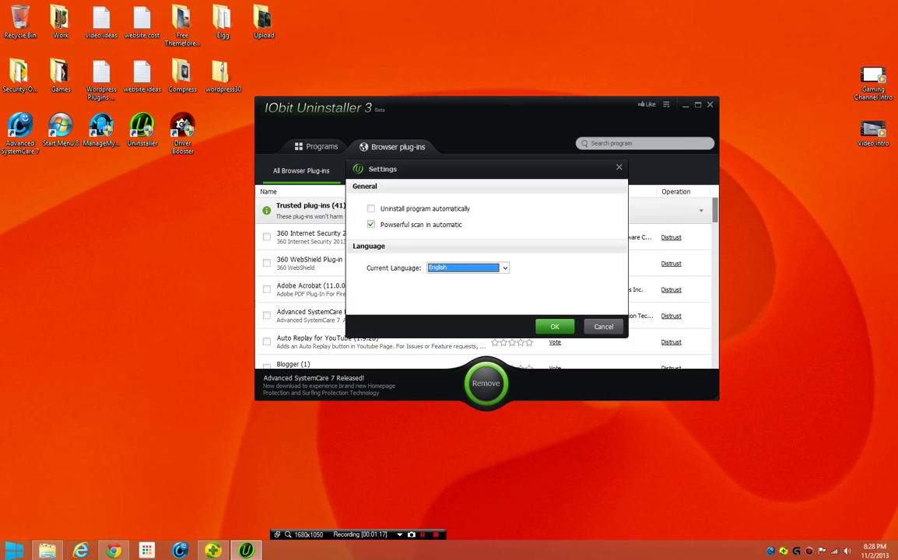
left_click(554, 326)
Step: View the File Shredder tool for permanently deleting files and folders, and close it without adding anything
left_click(666, 104)
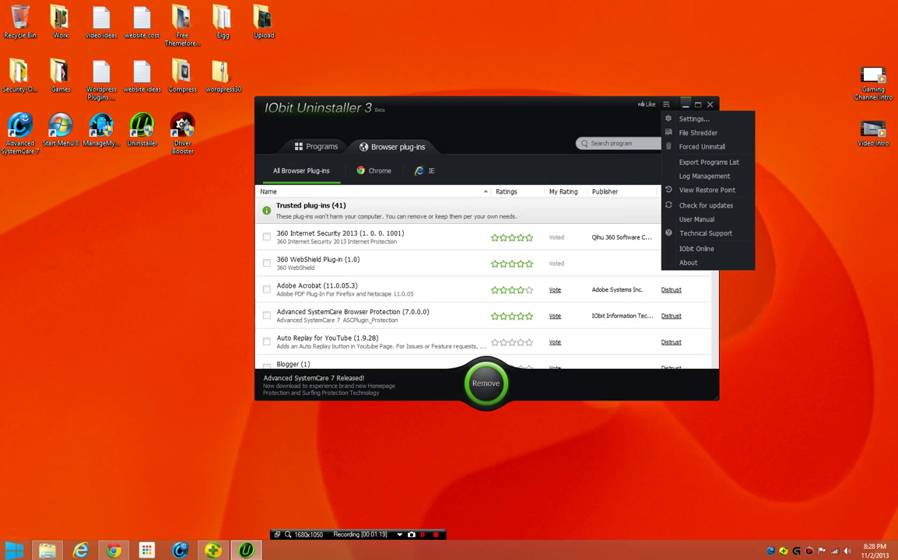
left_click(634, 132)
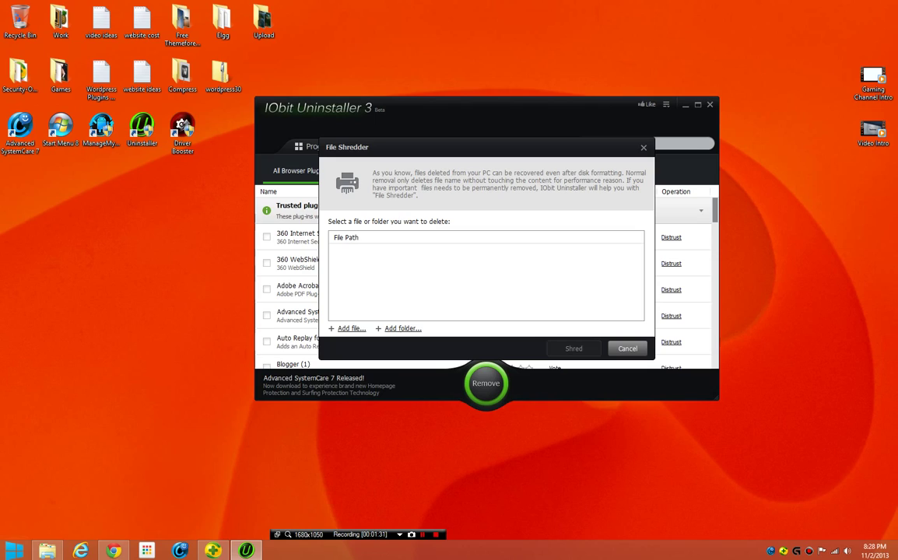
left_click(643, 147)
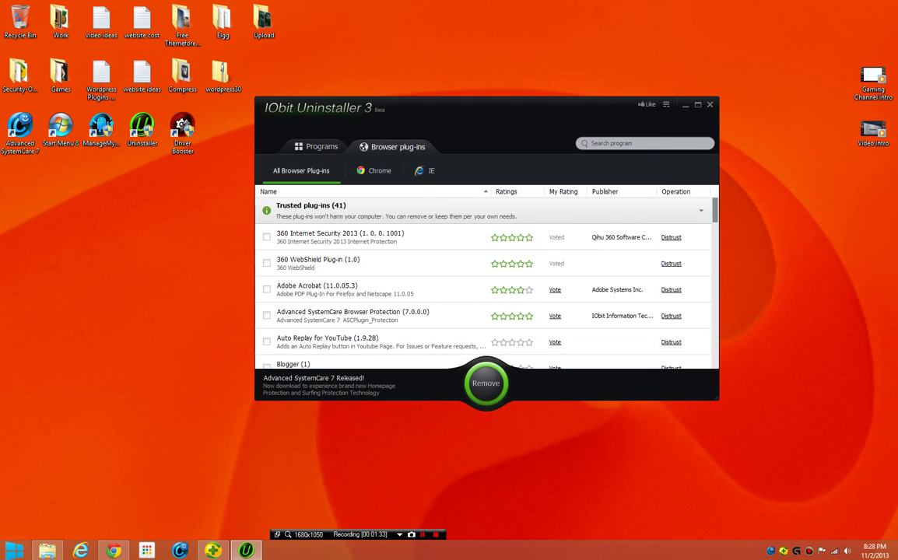
Step: Read the description of the Forced Uninstall tool, close it, and check the remaining program options
left_click(666, 104)
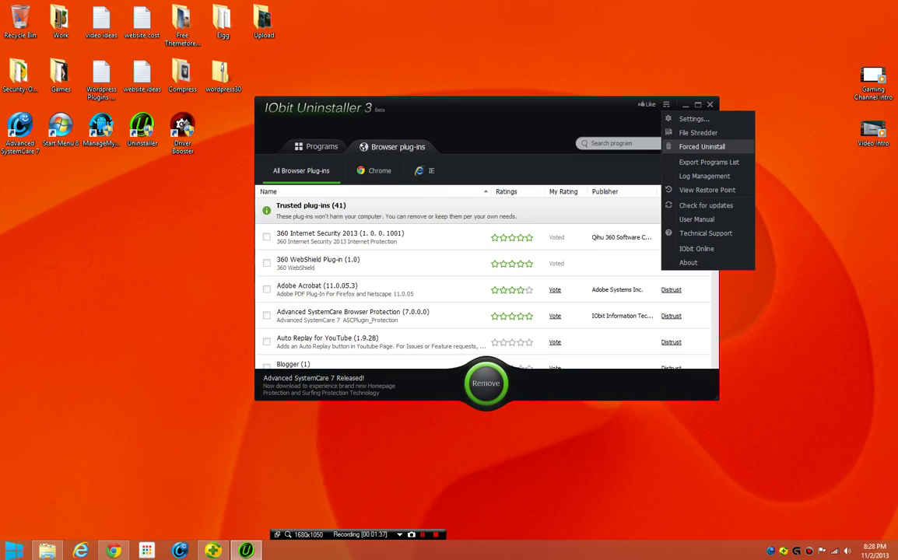
left_click(701, 146)
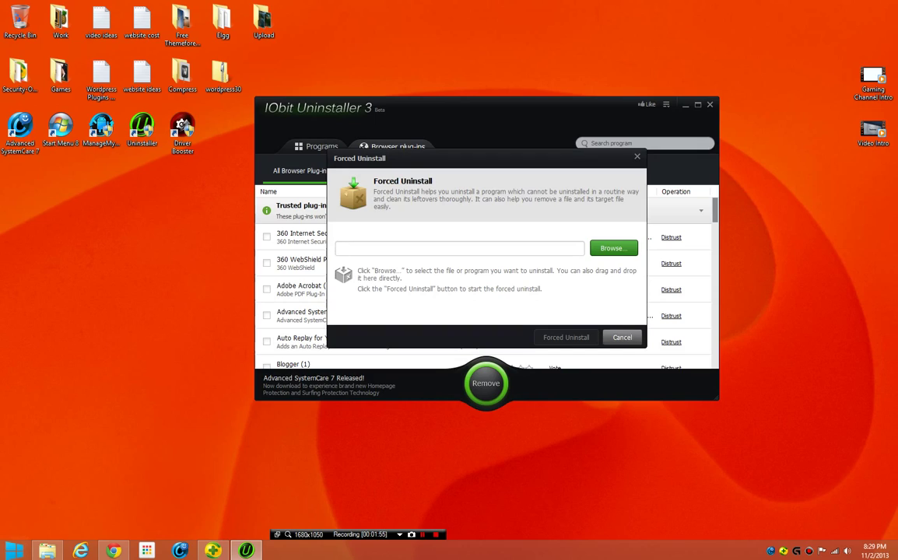
left_click(621, 337)
left_click(666, 105)
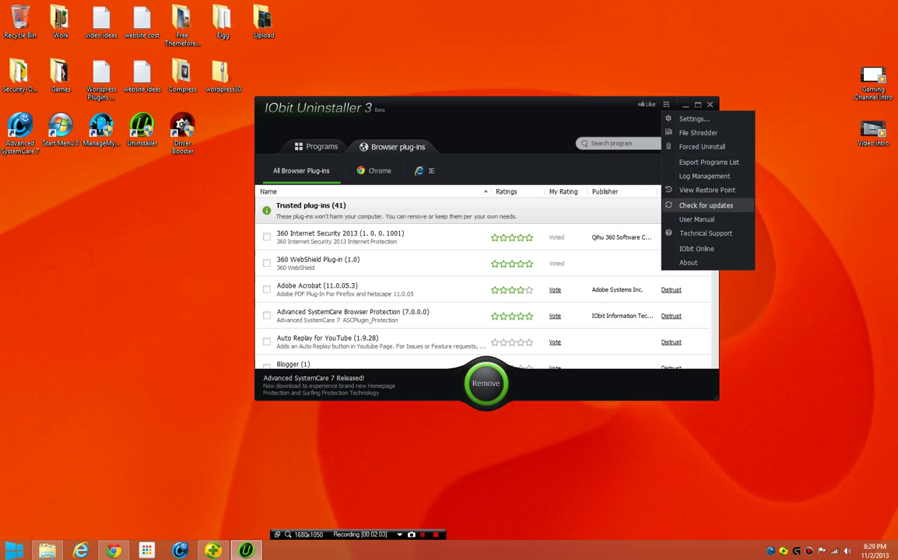
key("Escape")
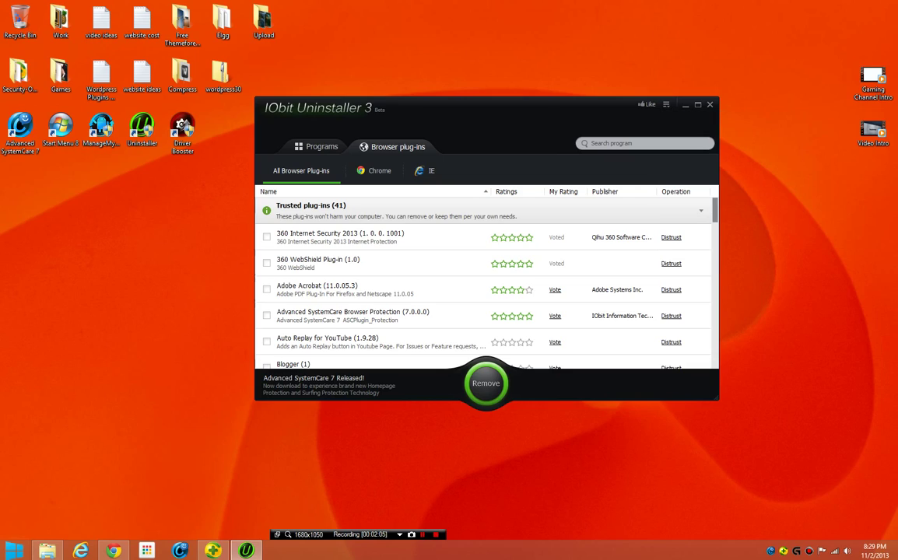
Step: Review the full list of installed programs with their sizes and install dates to choose one to remove
left_click(315, 146)
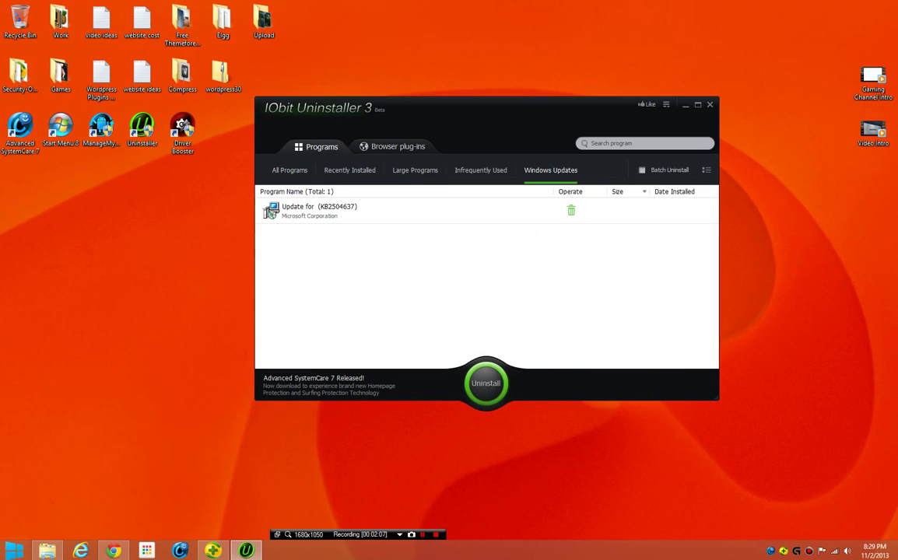
left_click(289, 169)
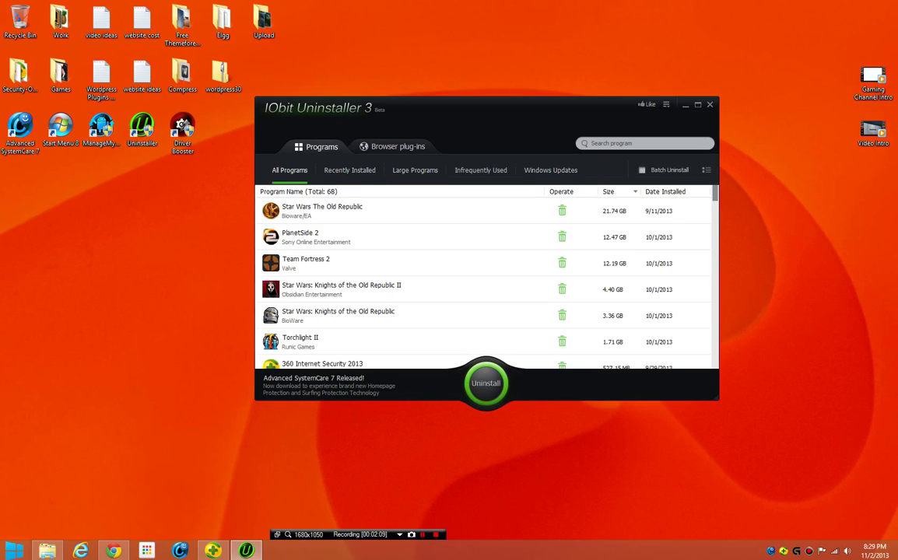
scroll(486, 281, "down", 10)
scroll(486, 280, "down", 10)
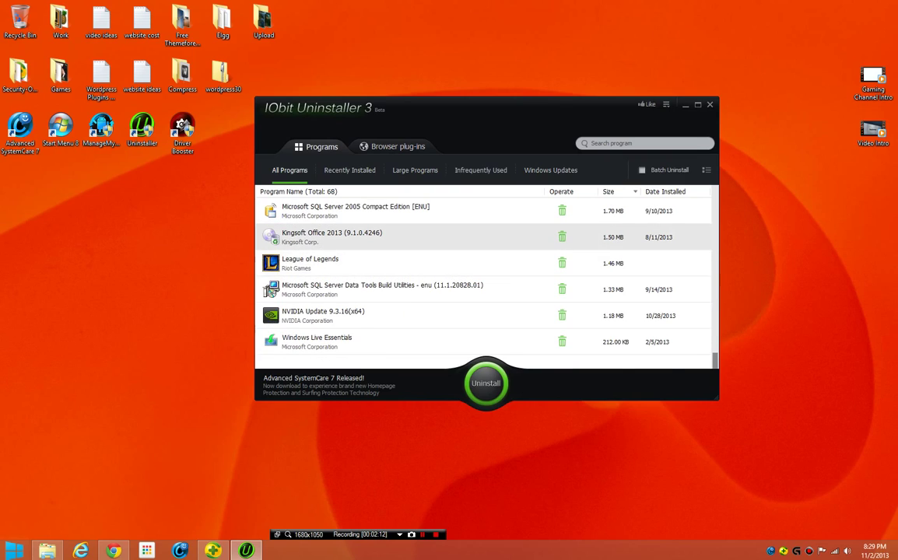
scroll(486, 280, "up", 5)
scroll(486, 280, "up", 5)
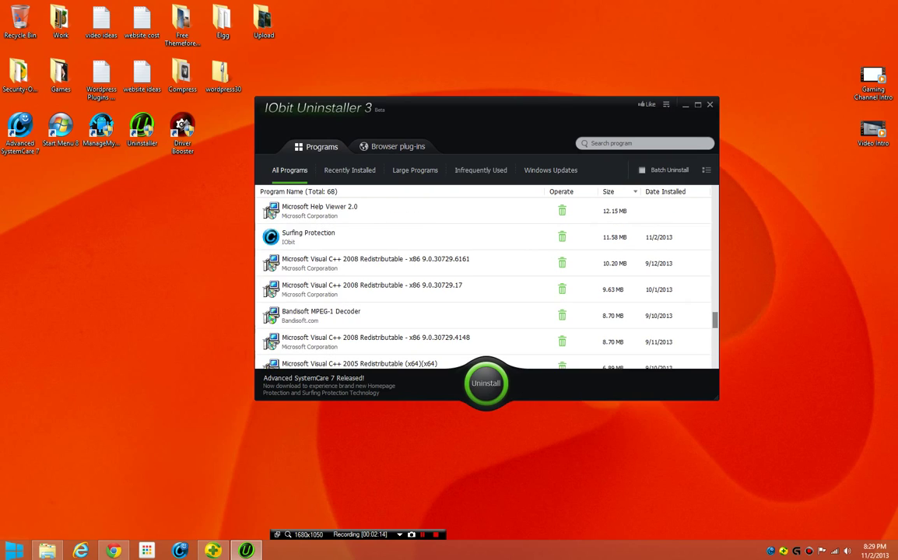
scroll(486, 289, "up", 1)
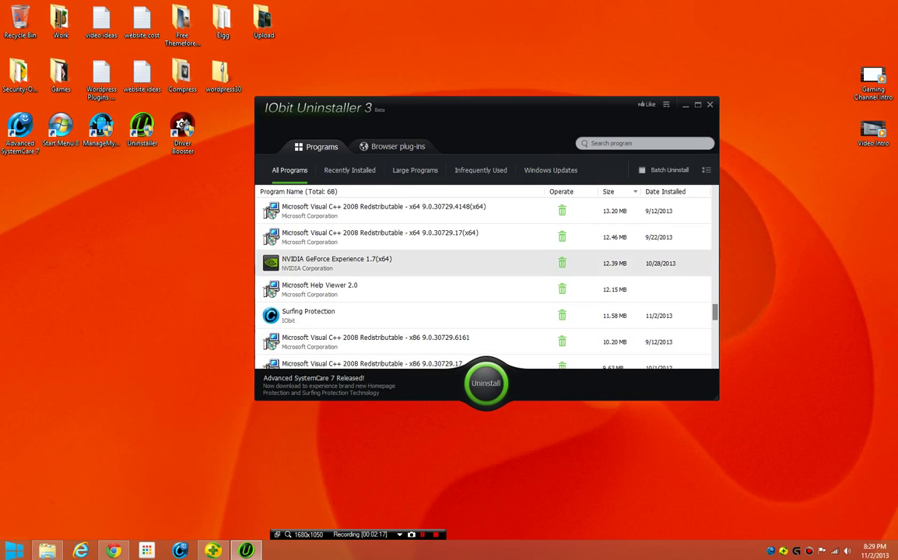
scroll(486, 289, "up", 1)
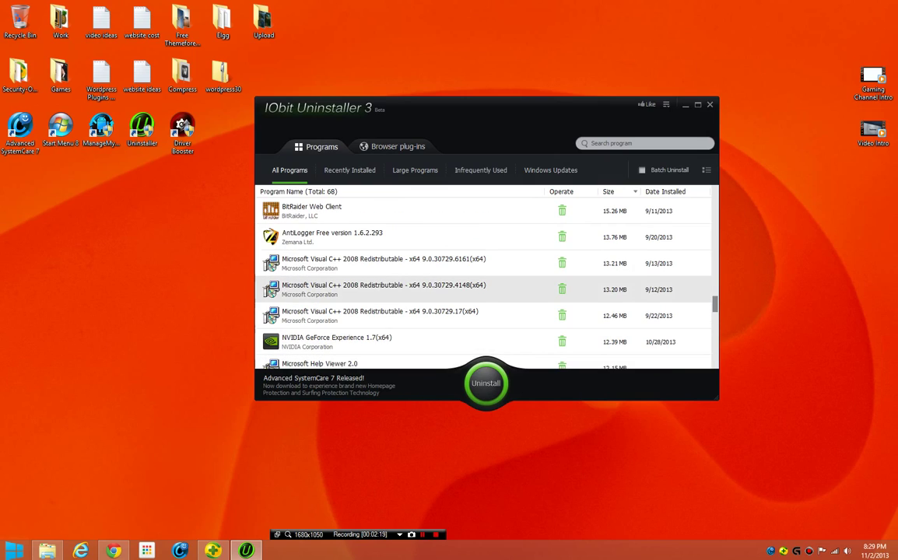
scroll(486, 289, "up", 1)
scroll(486, 289, "up", 1)
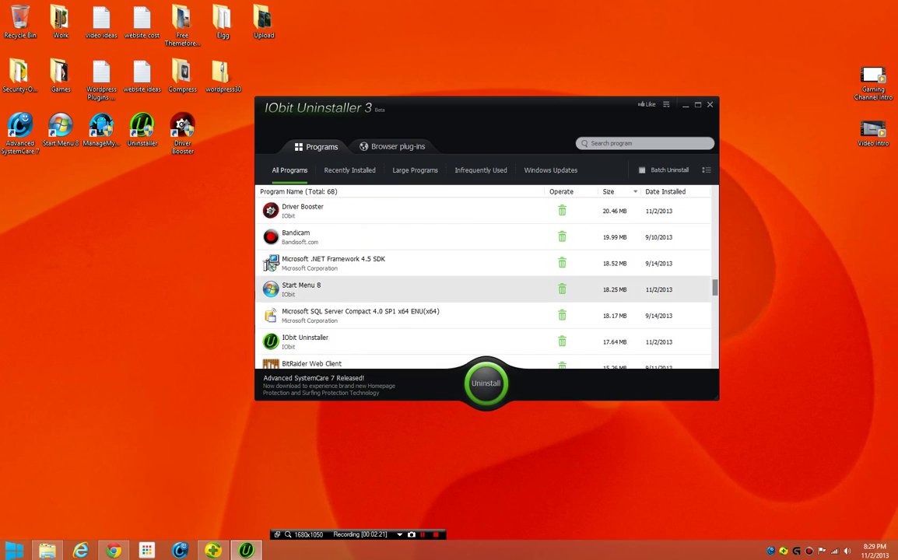
scroll(486, 289, "up", 1)
scroll(486, 289, "up", 3)
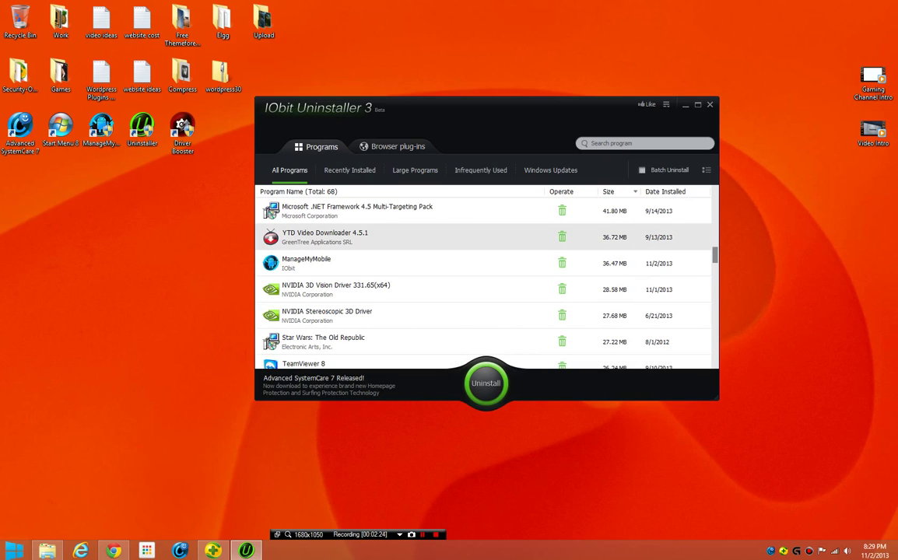
scroll(486, 290, "up", 3)
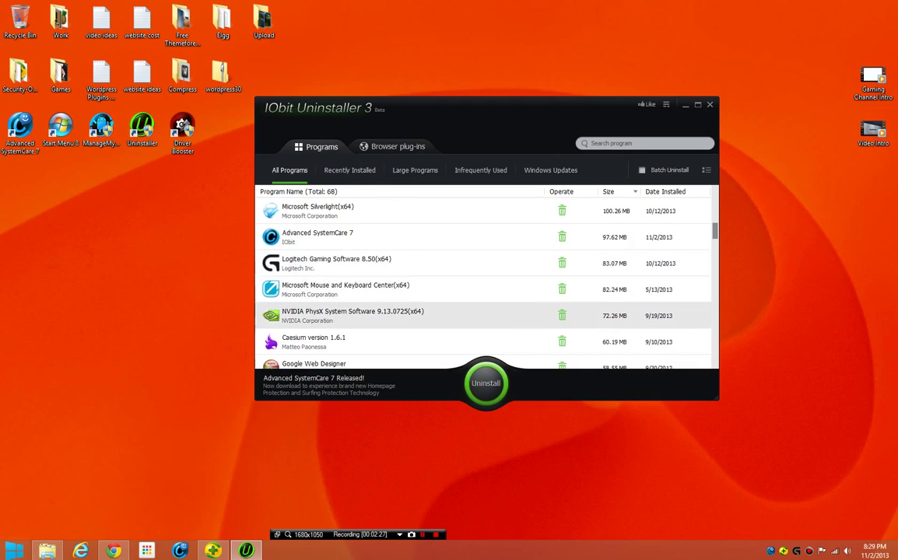
scroll(486, 289, "up", 1)
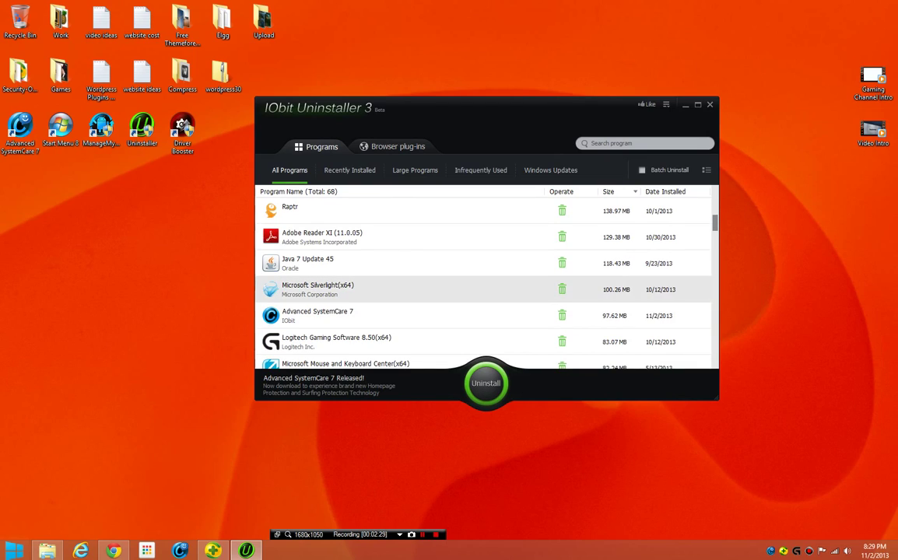
Step: Uninstall GIMP 2.8.6 without creating a restore point and complete the powerful scan for its leftovers
scroll(486, 289, "up", 2)
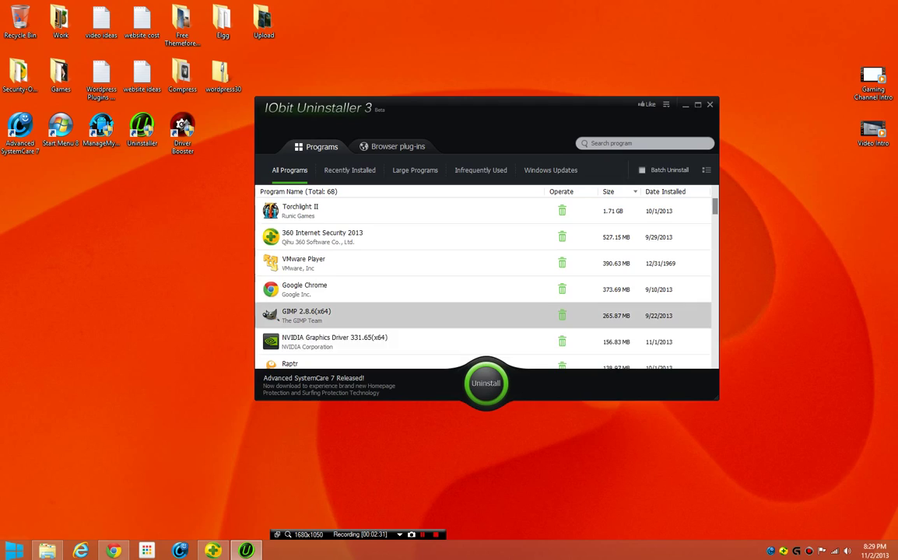
left_click(485, 383)
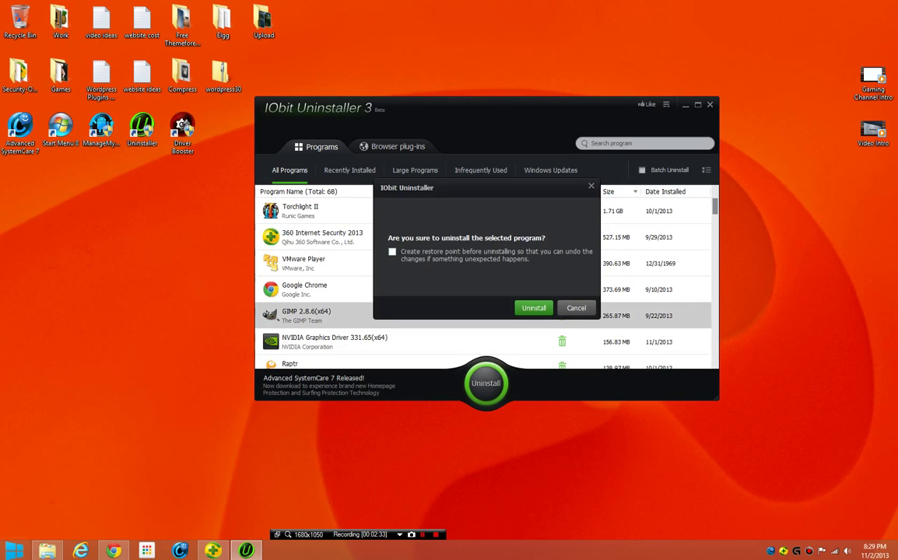
left_click(534, 308)
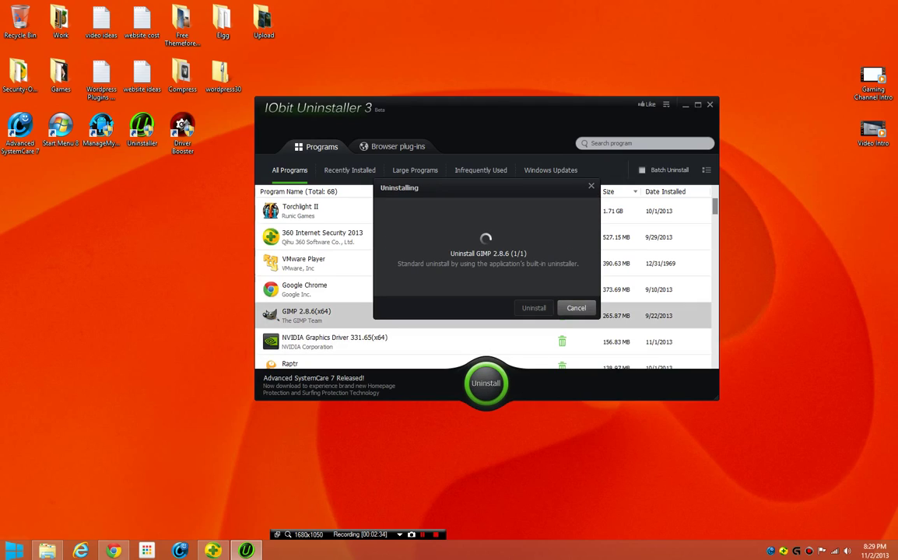
left_click(488, 313)
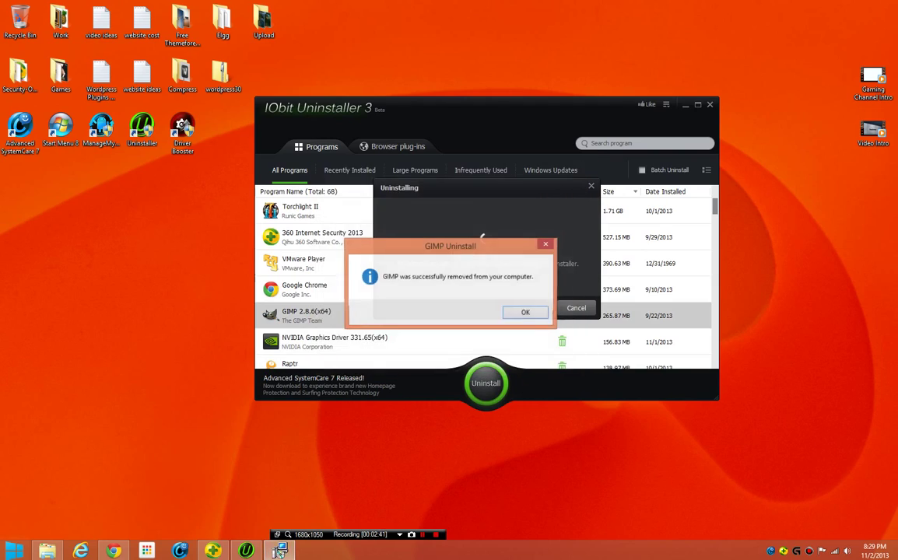
key("Return")
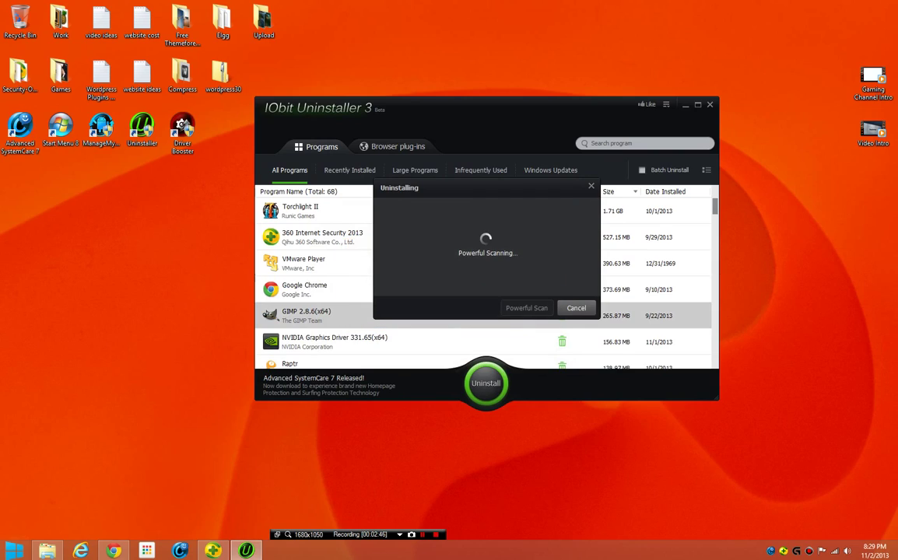
key("Return")
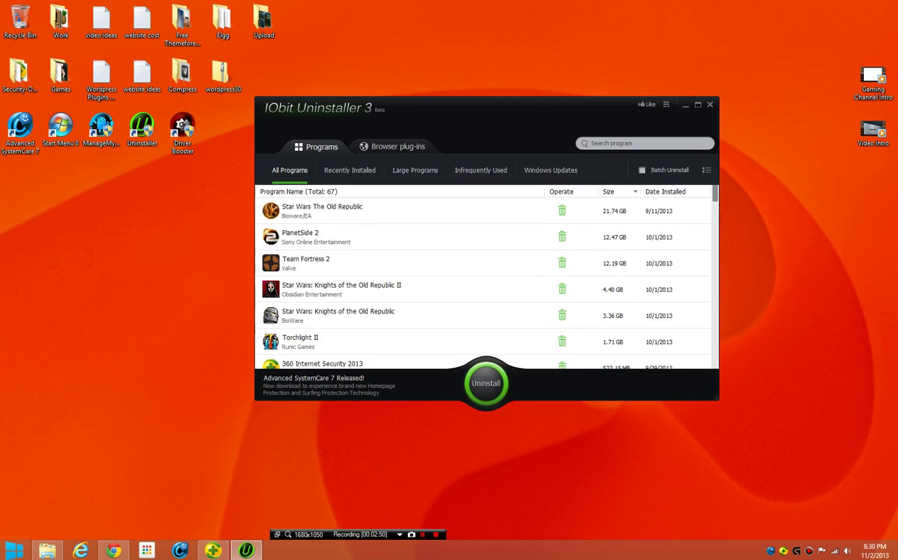
Step: Examine the remaining installed programs from largest to smallest for another one to uninstall
scroll(485, 280, "down", 1)
scroll(485, 280, "down", 5)
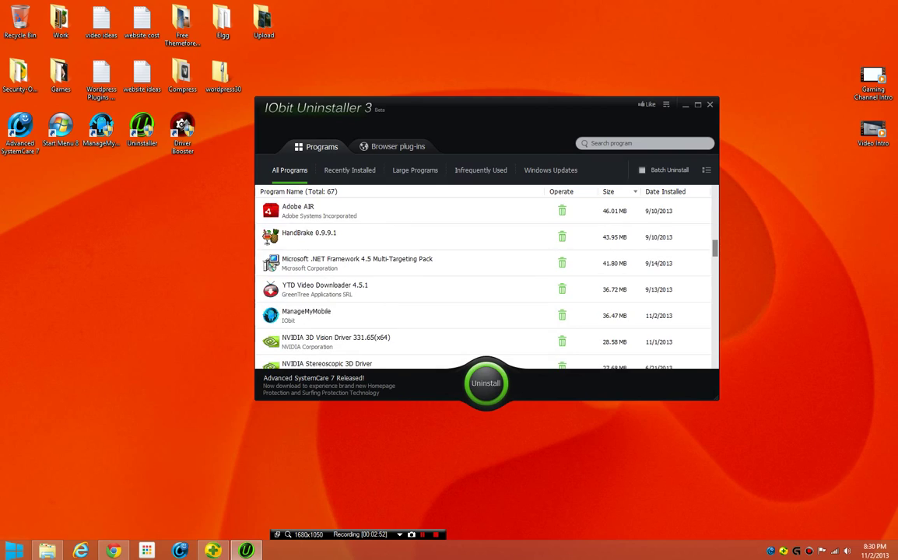
scroll(485, 280, "up", 2)
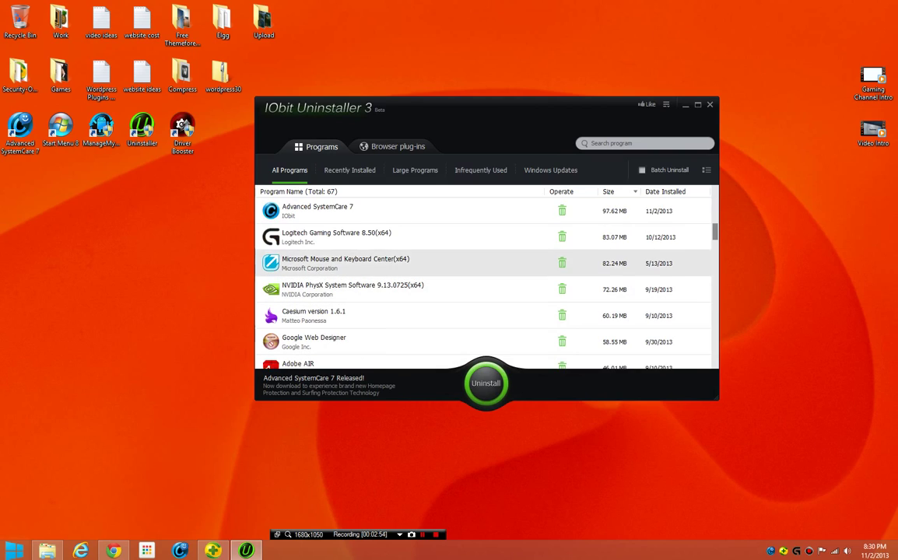
scroll(269, 315, "down", 5)
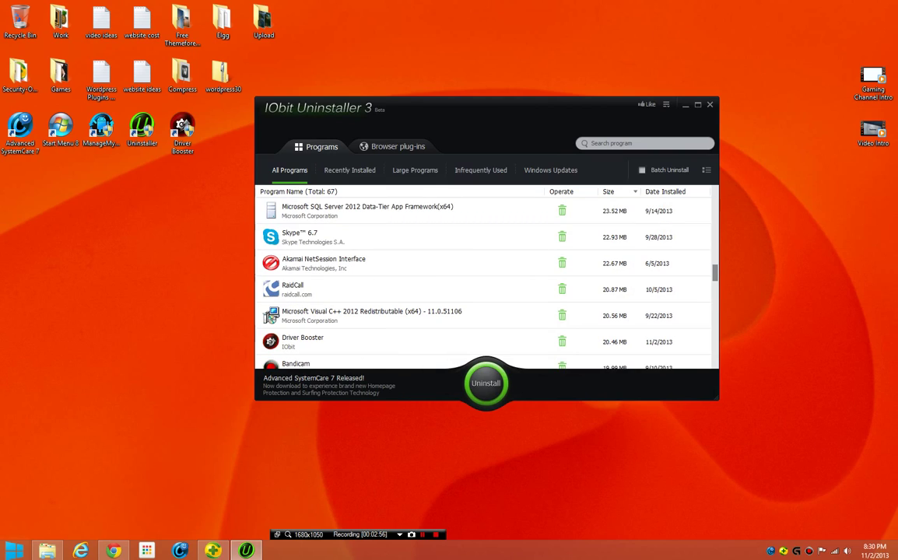
scroll(270, 315, "down", 5)
scroll(272, 237, "up", 2)
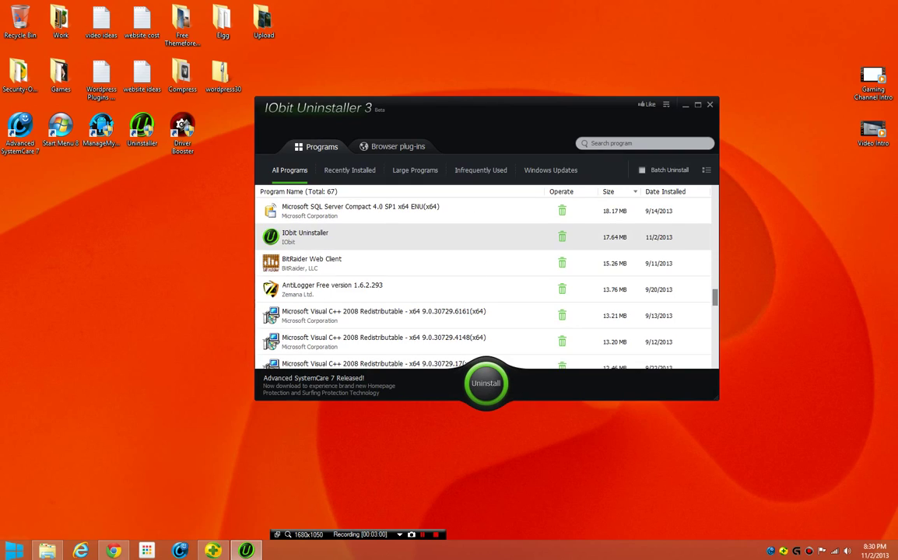
scroll(272, 237, "up", 3)
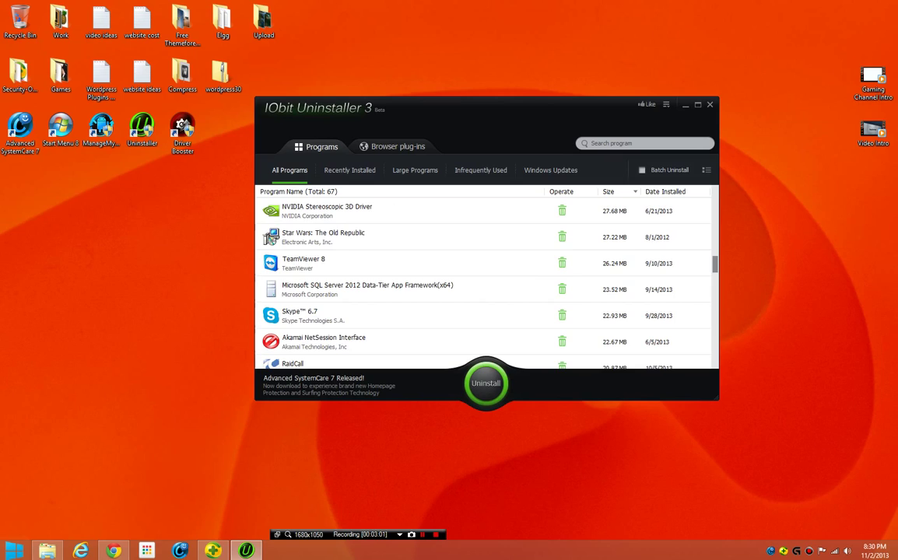
scroll(272, 289, "down", 3)
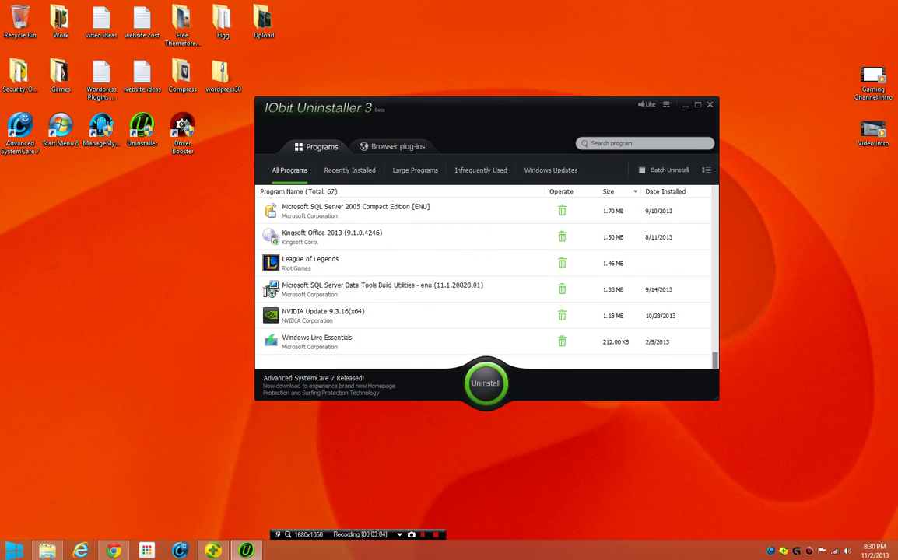
scroll(482, 276, "up", 6)
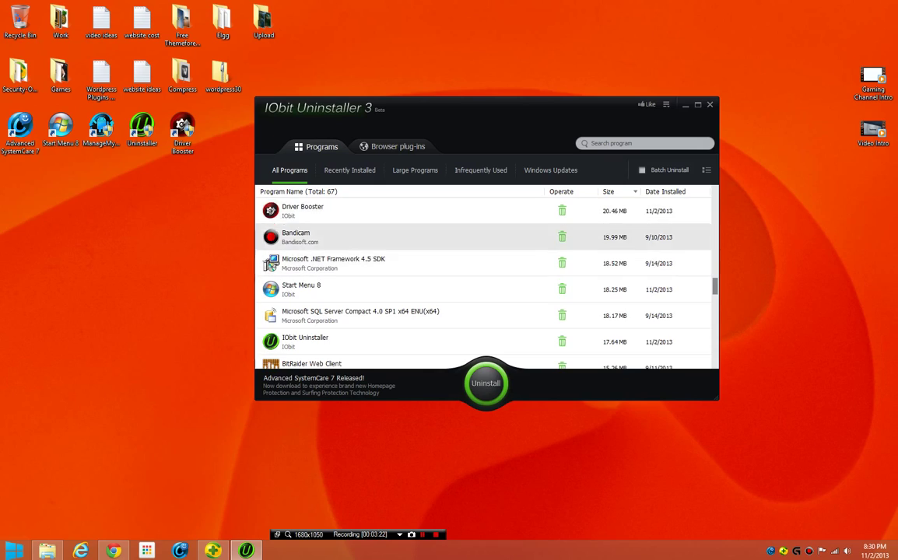
scroll(405, 237, "up", 3)
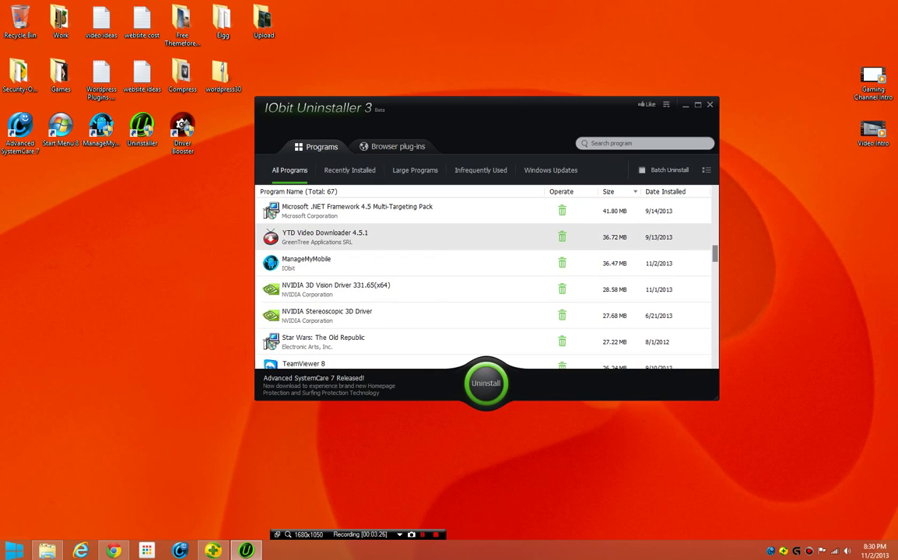
scroll(405, 237, "down", 3)
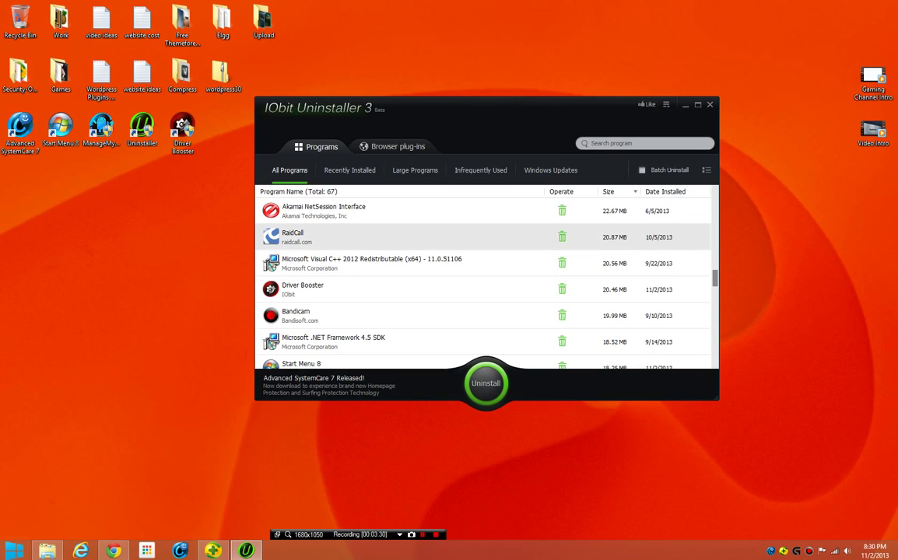
scroll(405, 237, "down", 10)
scroll(270, 290, "up", 15)
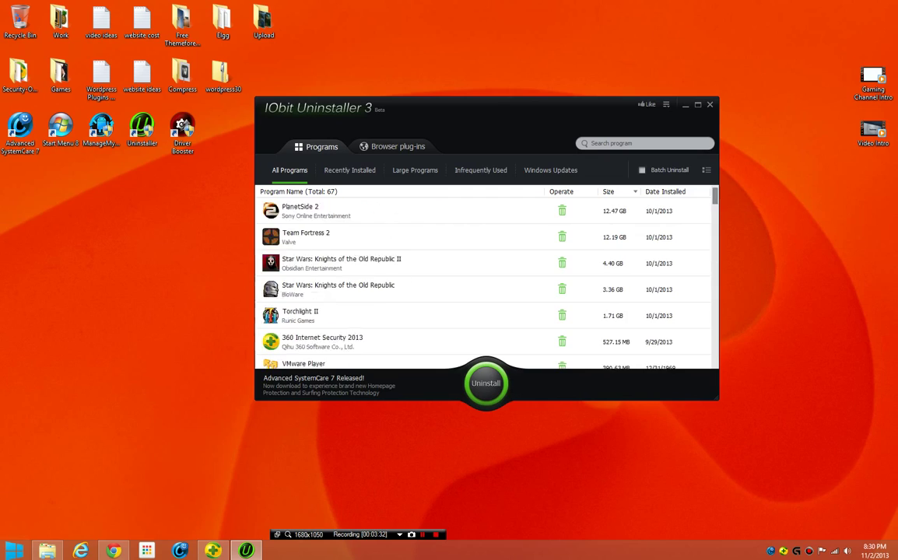
scroll(405, 265, "down", 10)
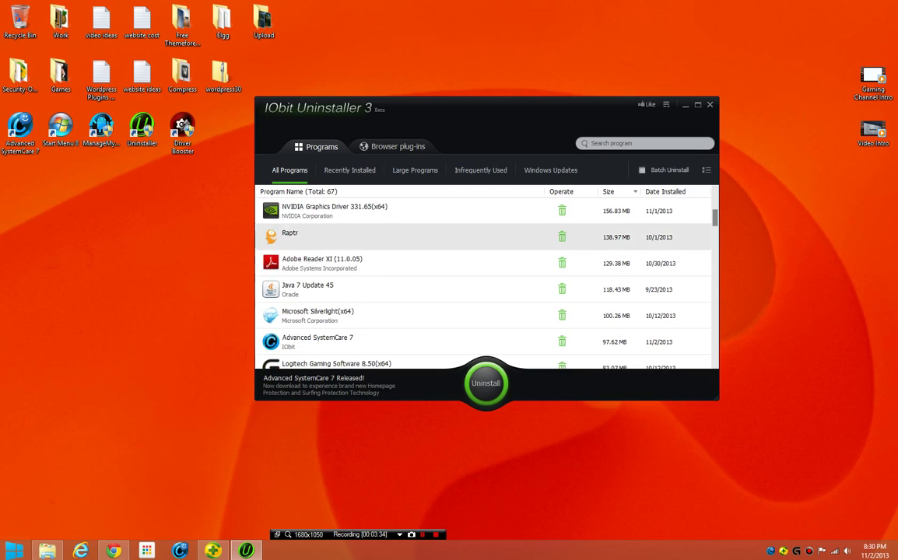
scroll(404, 265, "down", 3)
scroll(270, 211, "up", 2)
scroll(405, 265, "up", 3)
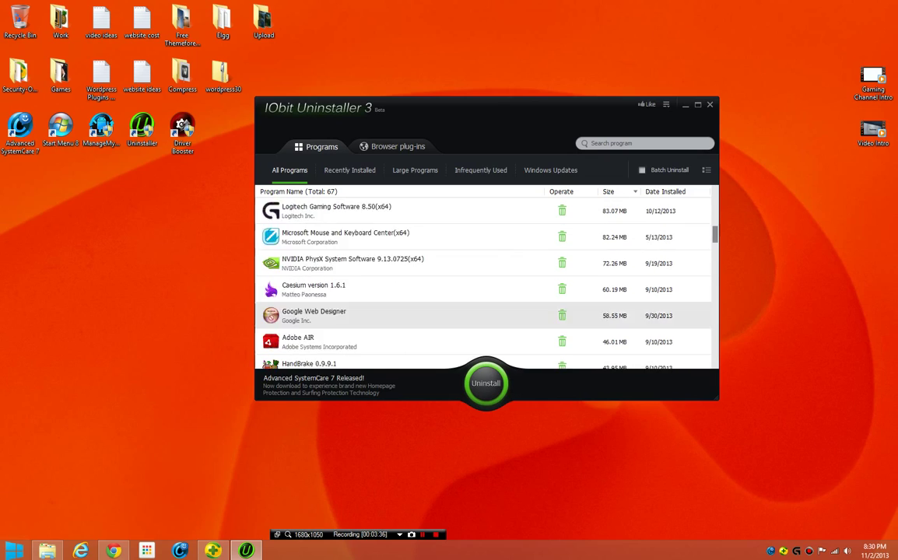
scroll(404, 264, "down", 6)
scroll(404, 265, "up", 10)
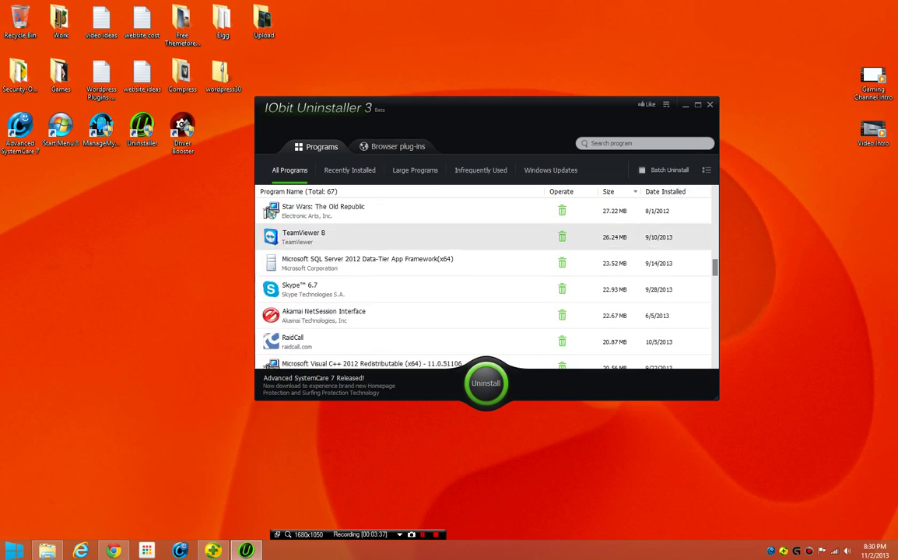
scroll(405, 311, "up", 3)
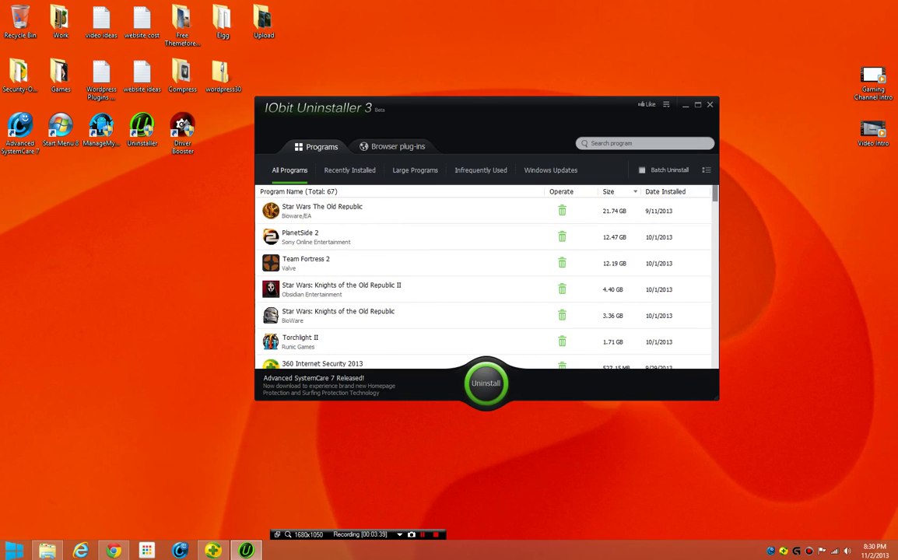
Step: Open the file location of Microsoft Silverlight from the program list, view its folder, and close it
scroll(405, 311, "down", 5)
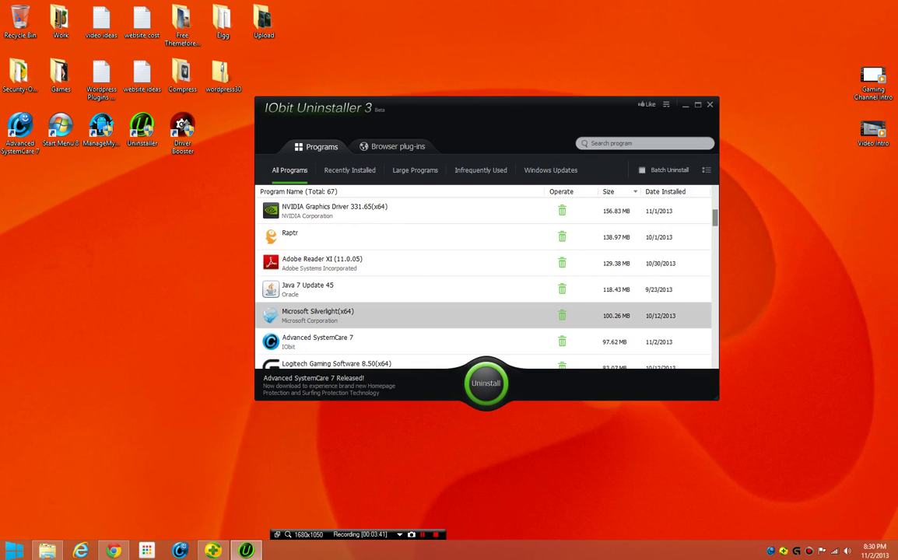
right_click(337, 324)
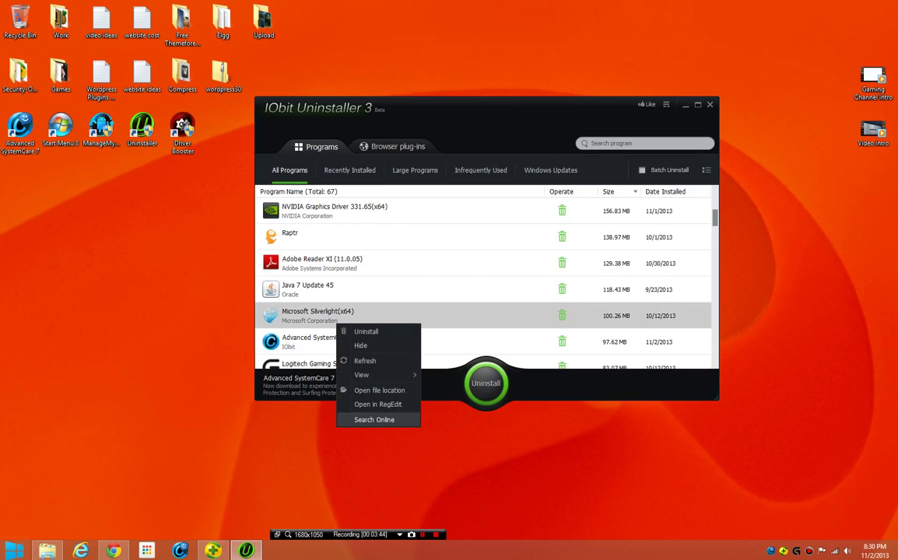
left_click(379, 390)
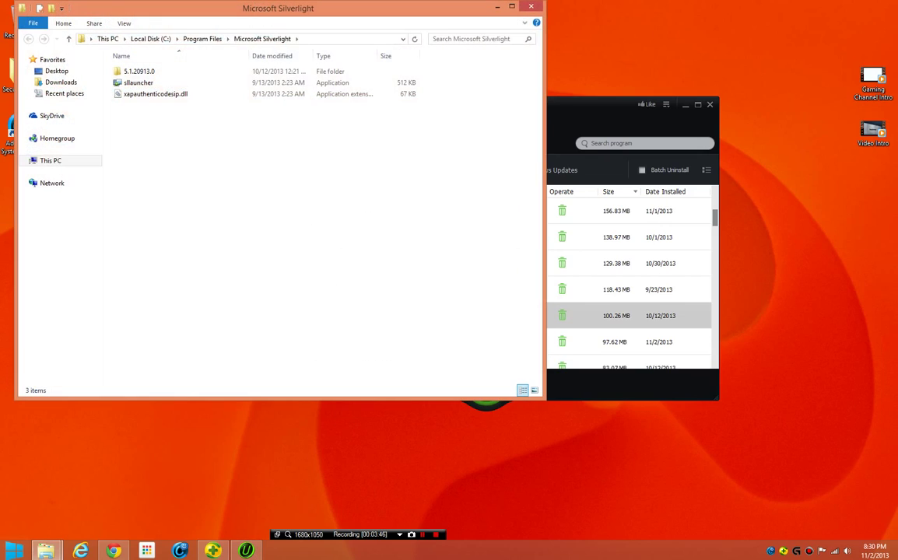
left_click(531, 7)
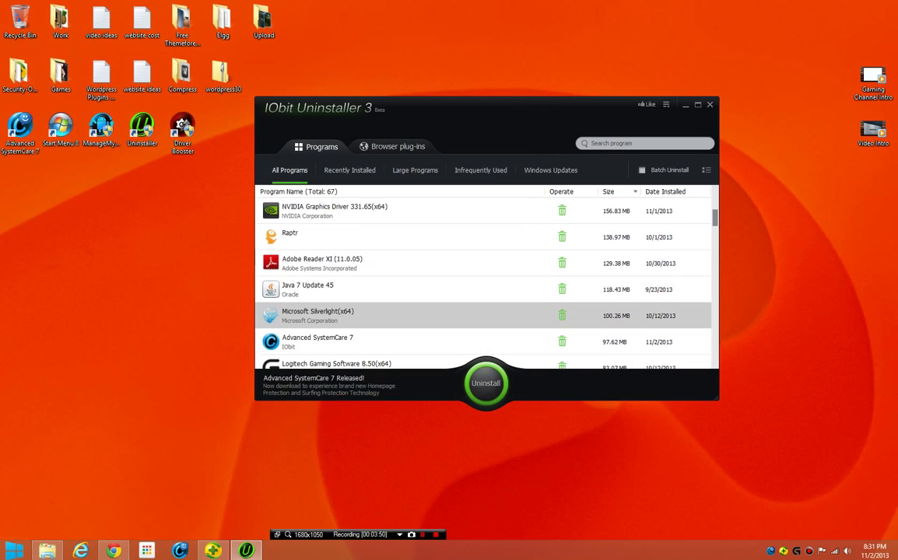
Step: Uninstall Microsoft Silverlight, letting setup automatically close and restart conflicting applications, and dismiss the leftover scan result
left_click(486, 383)
key("Return")
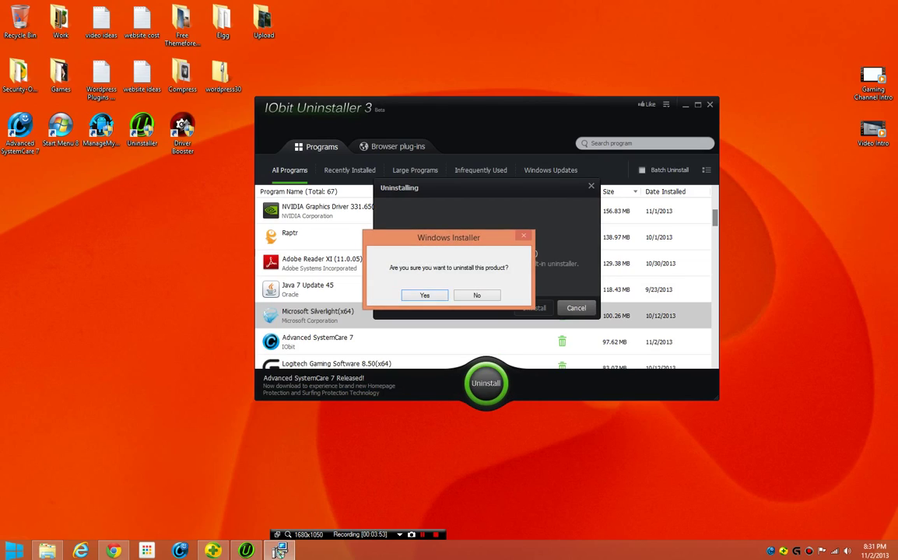
key("Return")
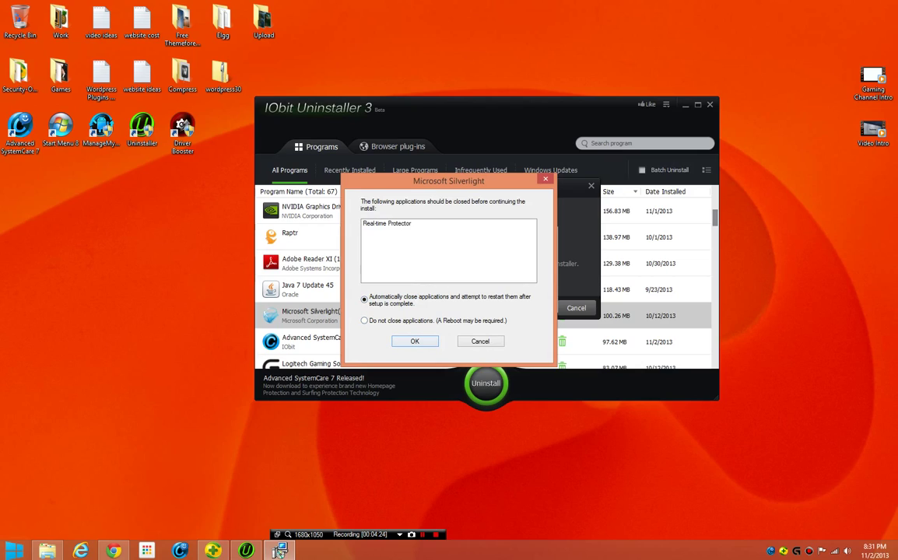
key("Return")
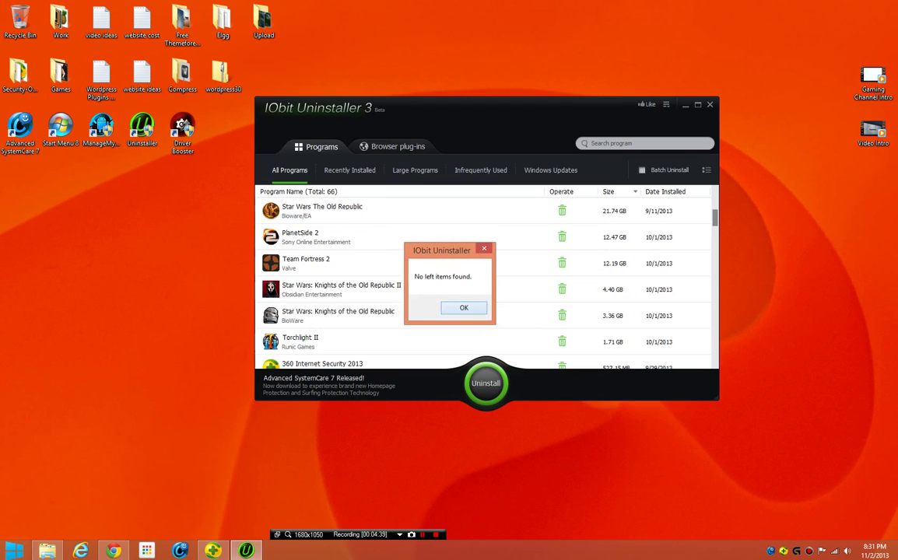
left_click(464, 307)
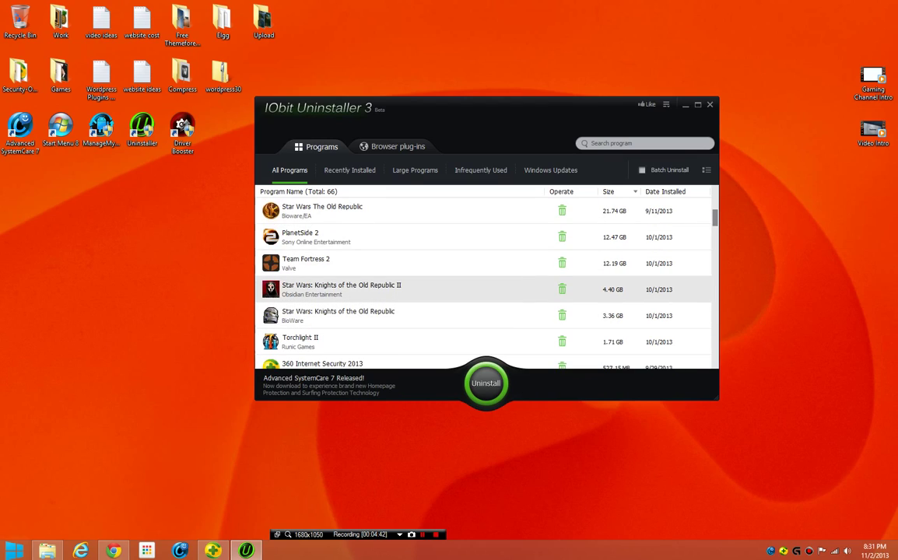